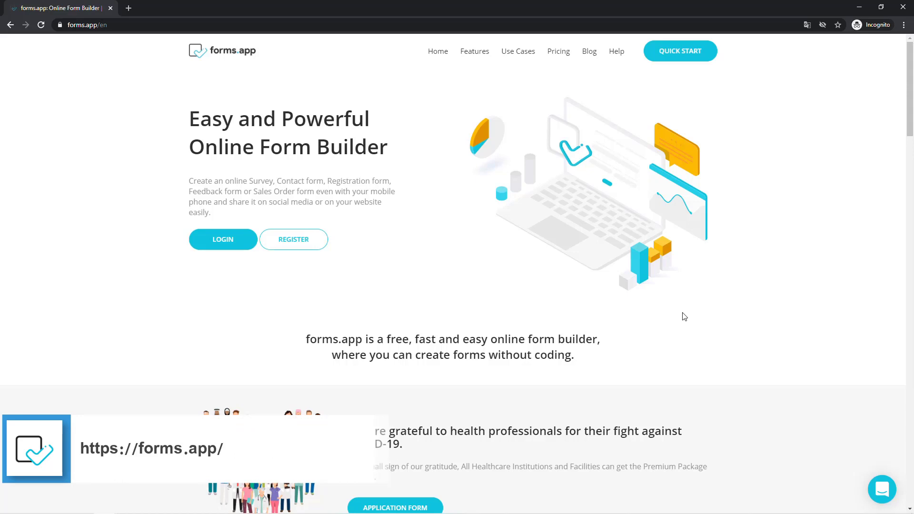
Step: Submit the sign-up form for a new account and confirm its email address from the confirmation message in Gmail
click(299, 241)
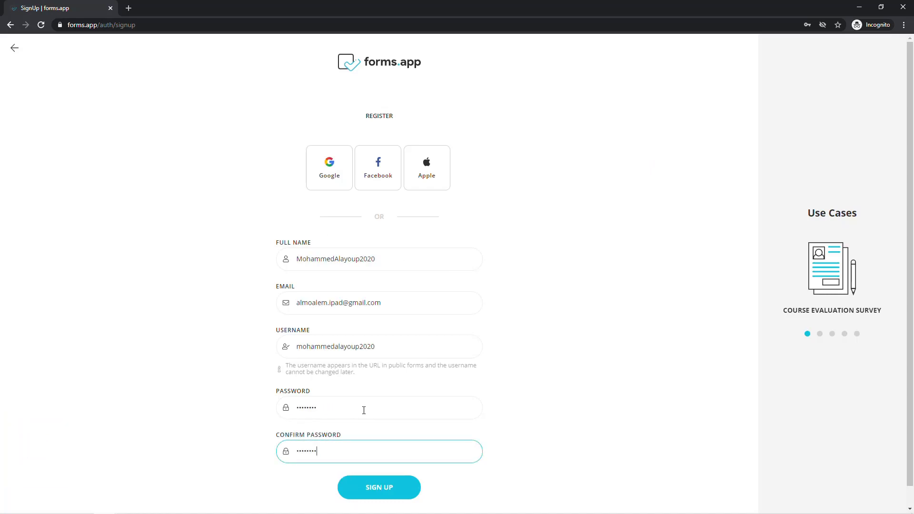
click(397, 488)
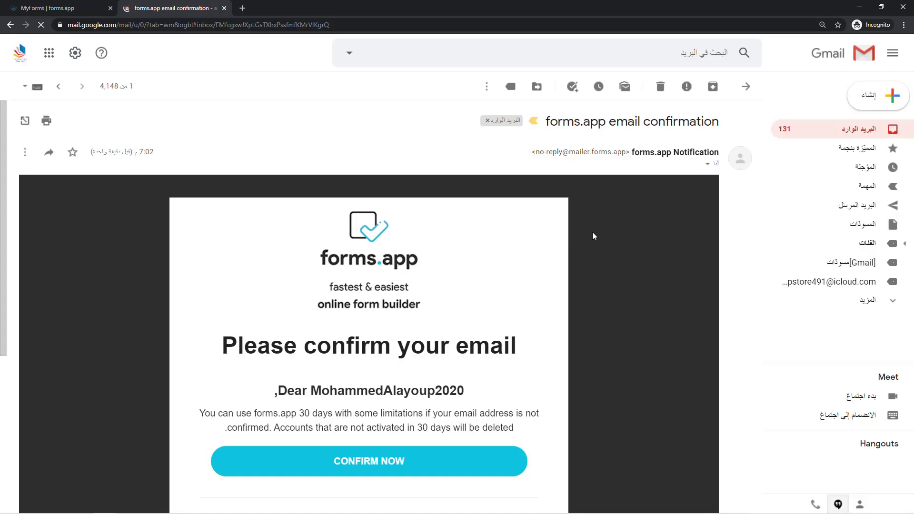
scroll(542, 312, down, 2)
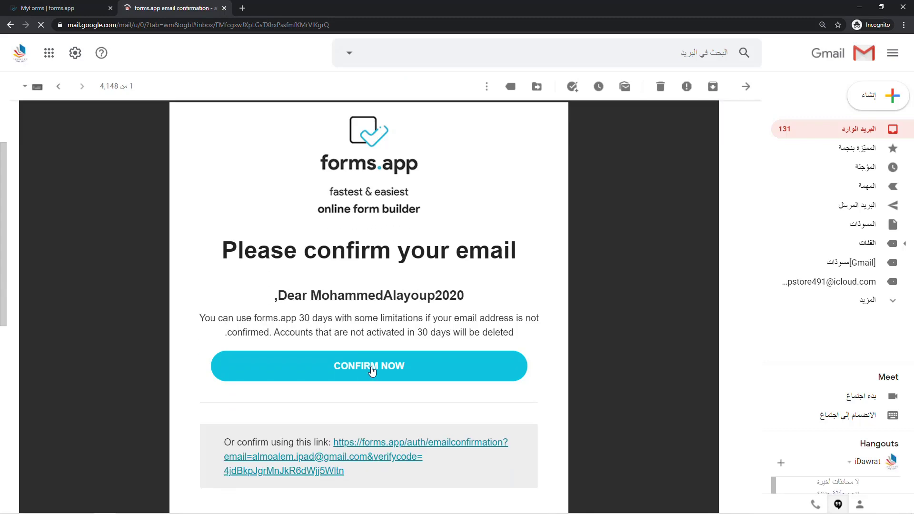
click(372, 369)
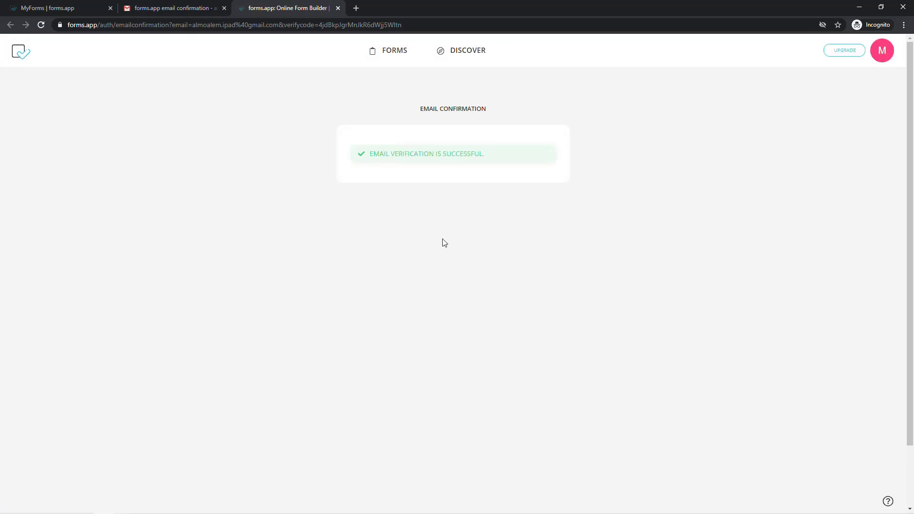
Step: Create a new form from the Booking Form template
click(394, 50)
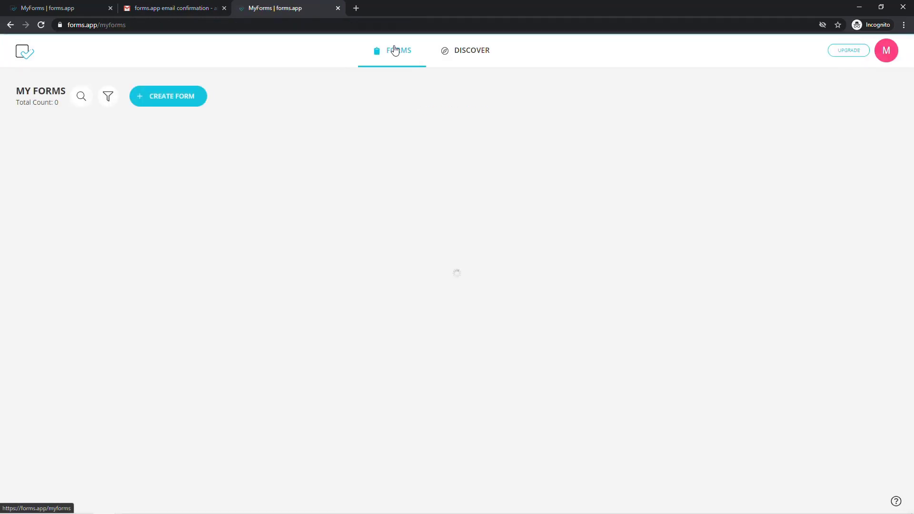
click(175, 101)
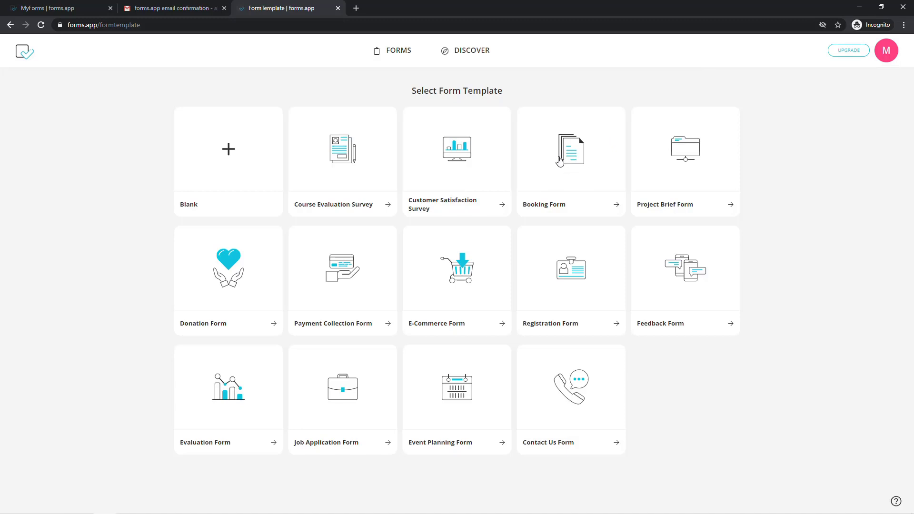
click(573, 161)
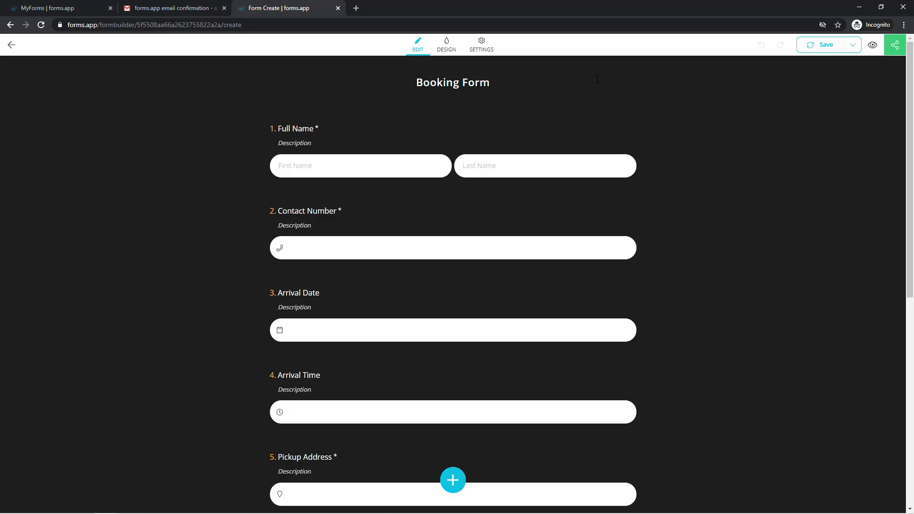
Step: Replace the form's title with "حجز موعد"
triple_click(439, 83)
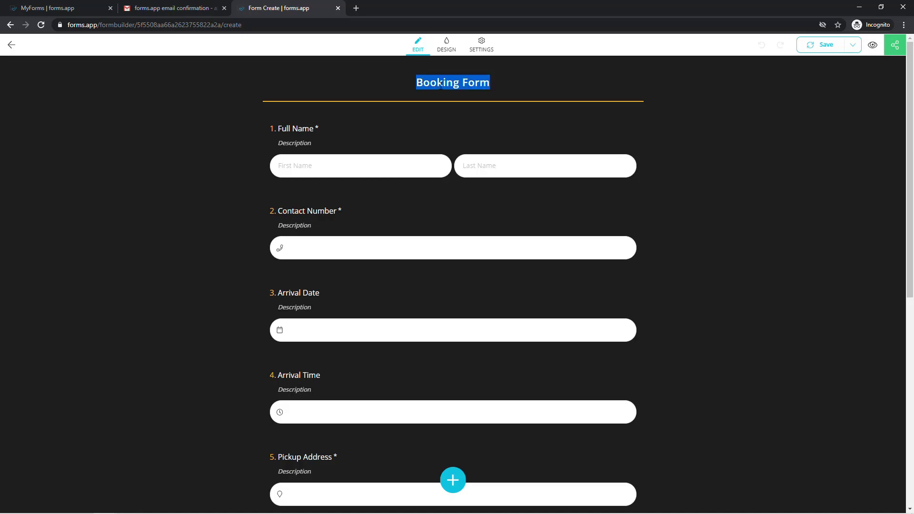
key(BackSpace)
text(حجز موعد)
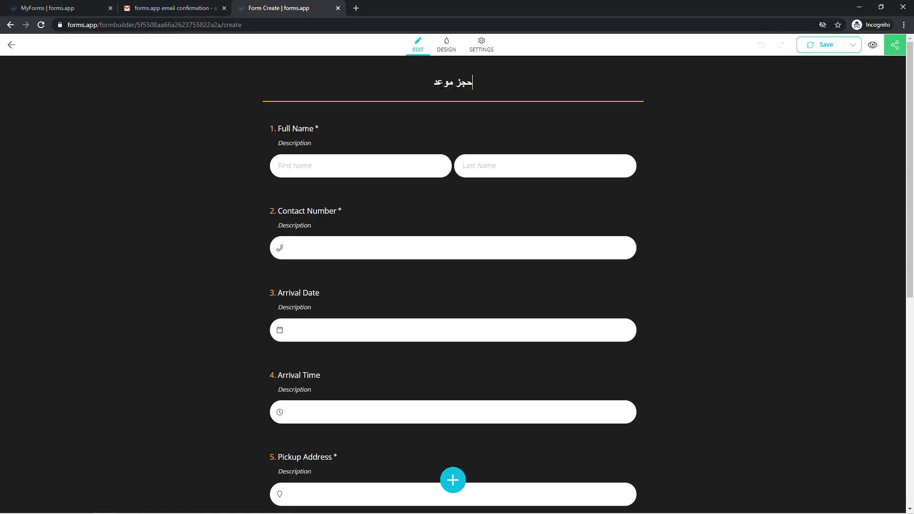
Step: Rename the Full Name question to "الاسم واللقب" and the Contact Number question to "رقم التواصل"
click(280, 132)
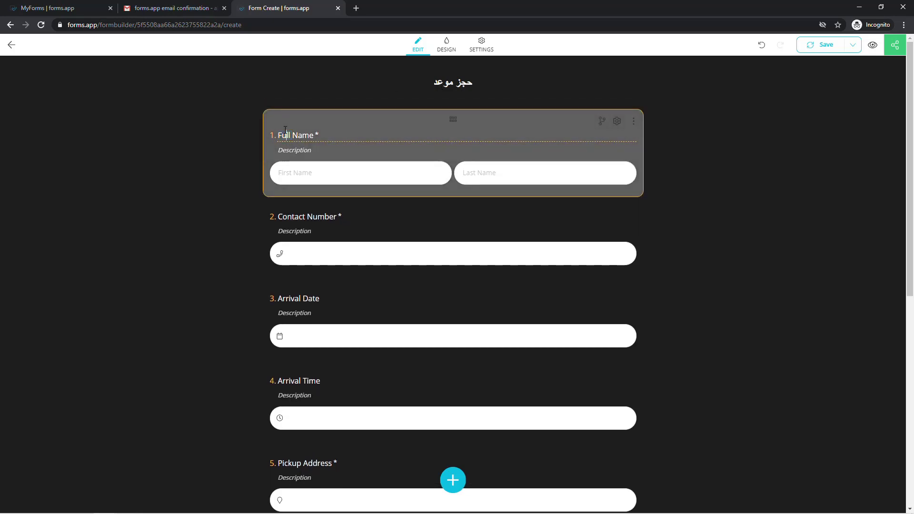
text(الاسم واللقب)
triple_click(326, 217)
text(ال)
text(رقم التواصل)
Step: Rename the Arrival Date question to "تاريخ المراجعة" and the Arrival Time question to "وقت المراجعة"
click(311, 299)
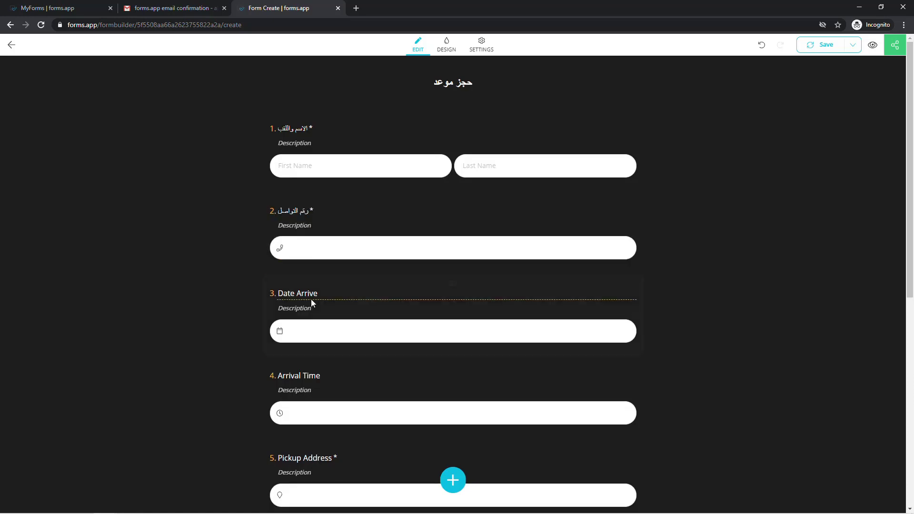
text(ال)
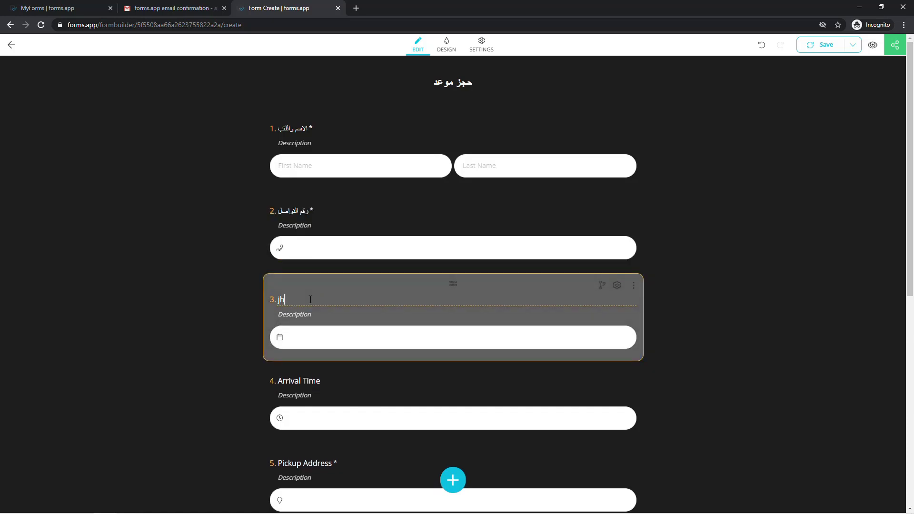
text(تاريخ المراجعة)
click(290, 386)
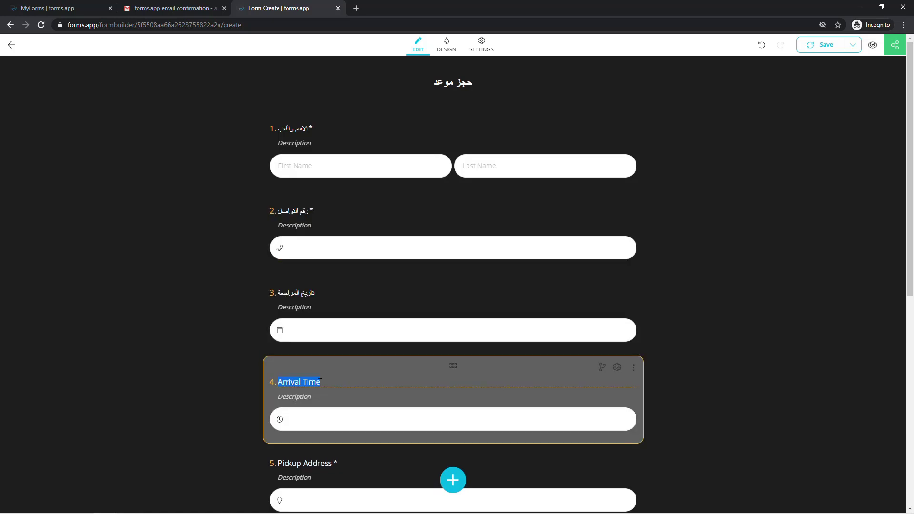
text(وقت المراجعة)
Step: Rename the Pickup Address question to "جهة المراجعة" and set its description to "مثال: مدير المدرسة - المدير المساعد ....."
scroll(322, 334, down, 3)
click(323, 327)
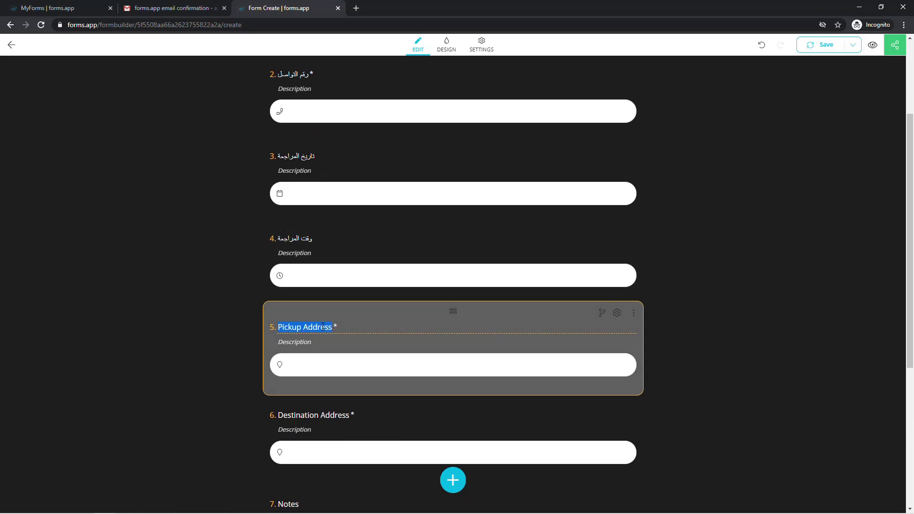
text(جهة المراج)
text(عة)
text(درسة - المدير المساعد .....)
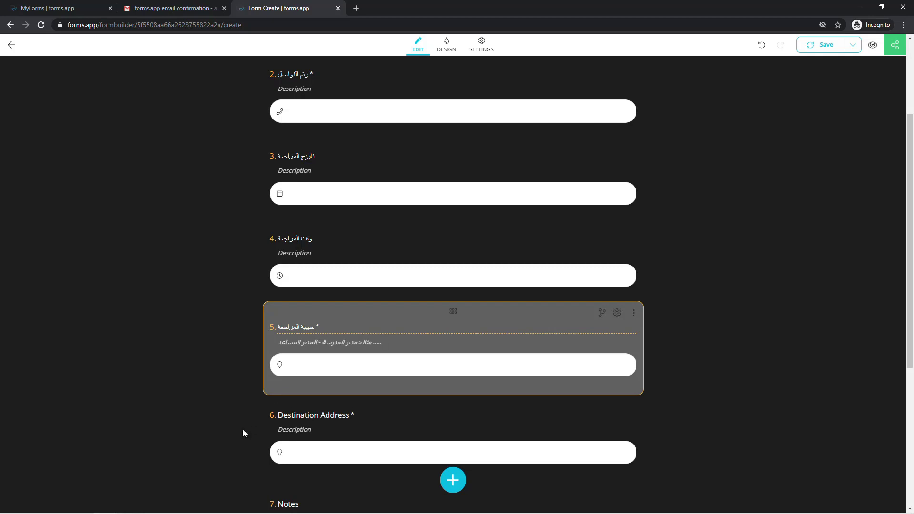
Step: Rename the Destination Address question to "سبب المراجعة" and the Notes question to "ملاحظات"
click(309, 417)
text(سبب المراجعة)
scroll(298, 421, down, 2)
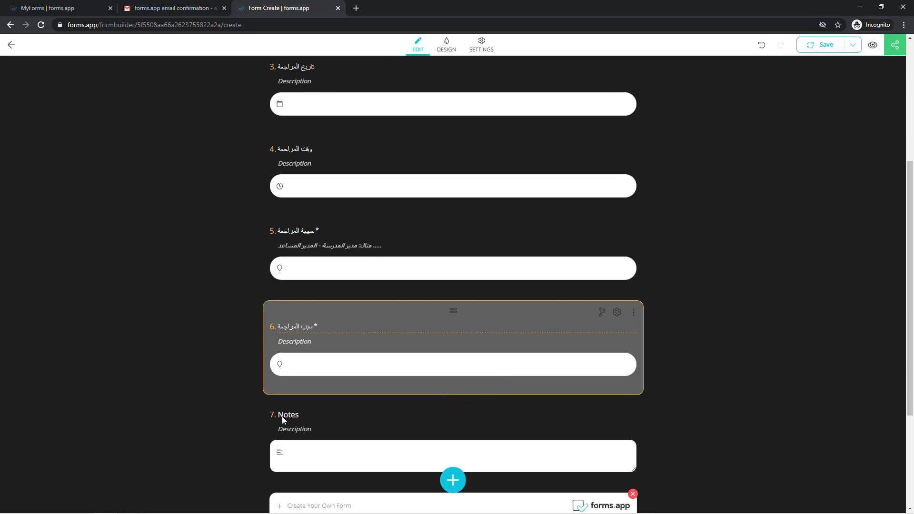
click(242, 379)
scroll(242, 378, up, 3)
scroll(242, 378, up, 2)
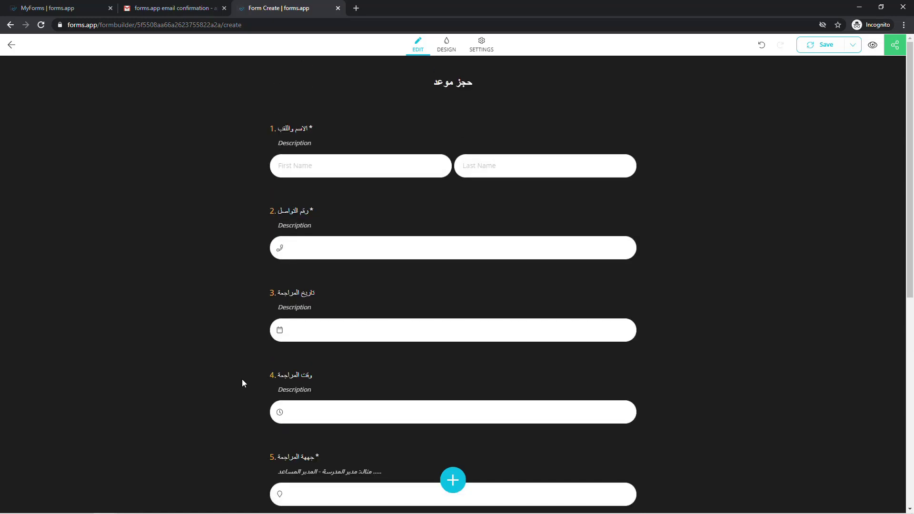
Step: Change the field type of question 5 ("جهة المراجعة") from Address to Short Text
scroll(242, 379, down, 3)
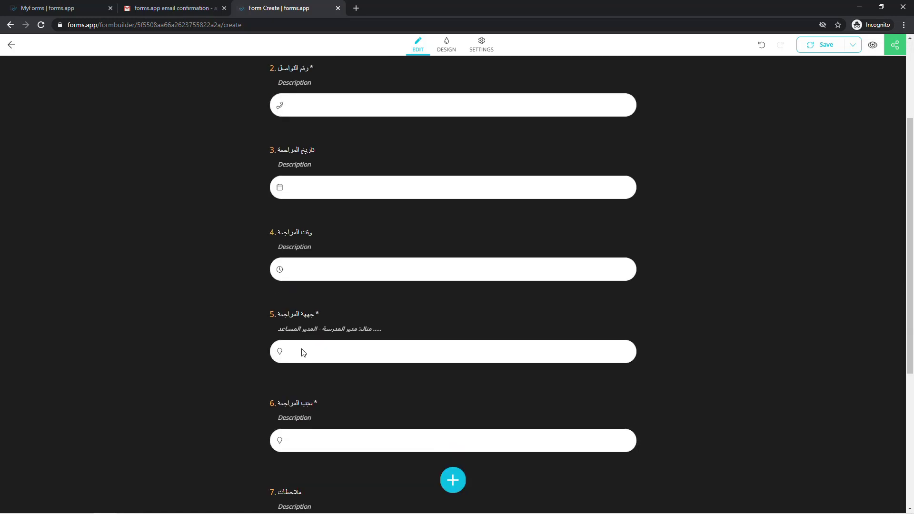
click(286, 356)
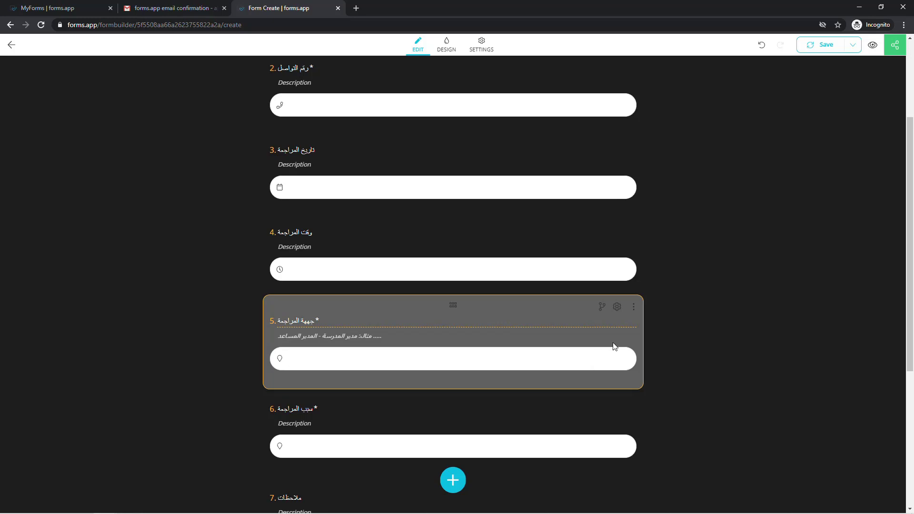
click(618, 308)
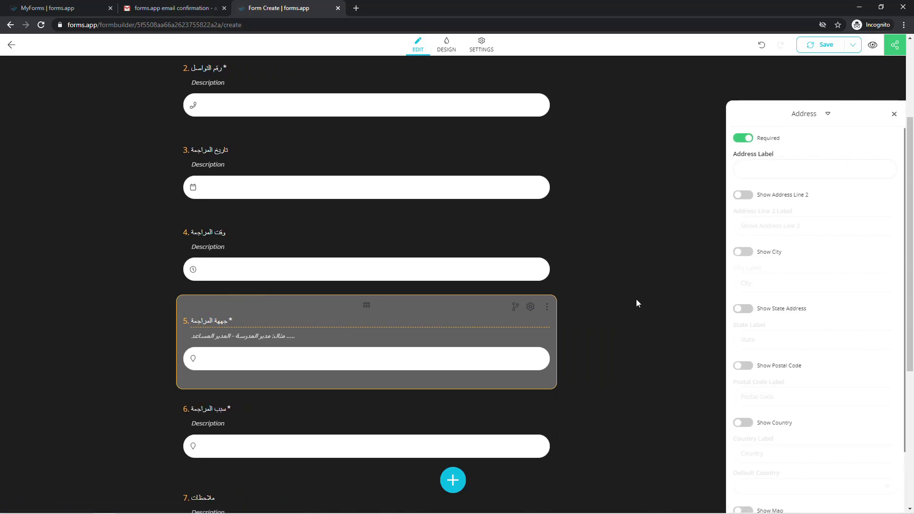
click(819, 119)
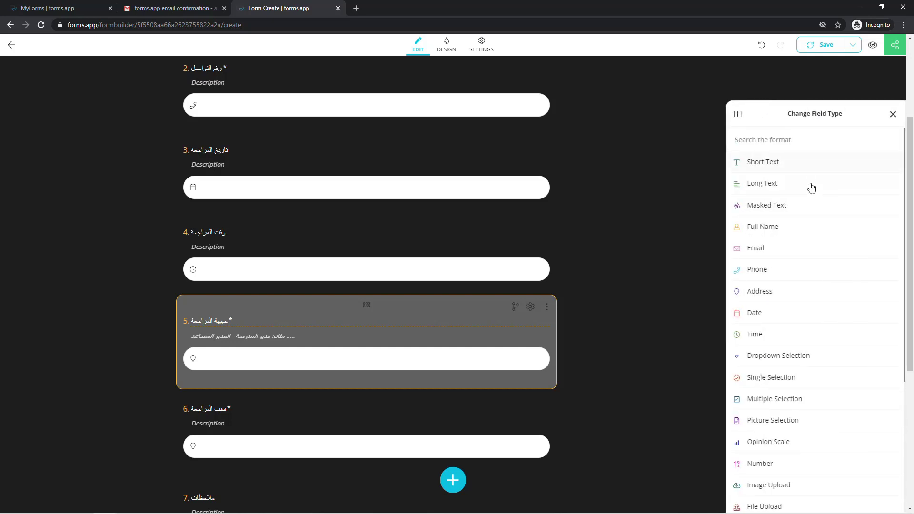
click(792, 163)
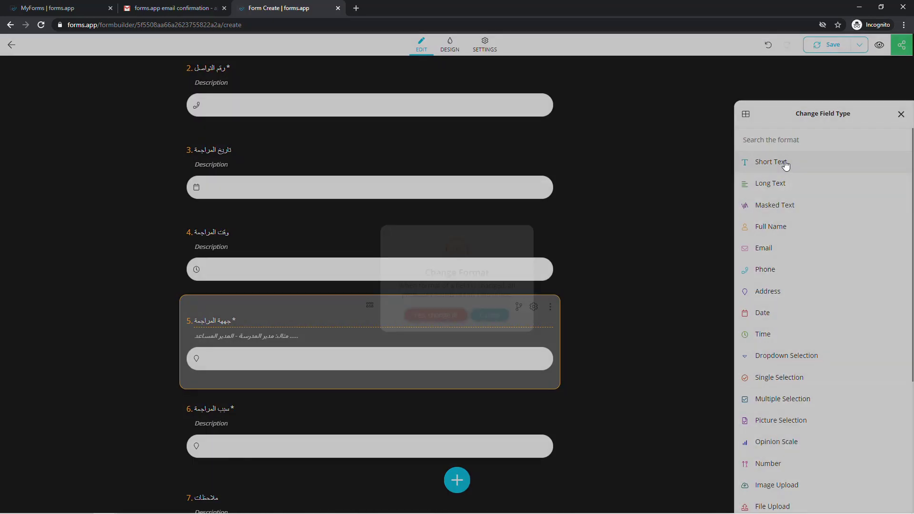
click(424, 312)
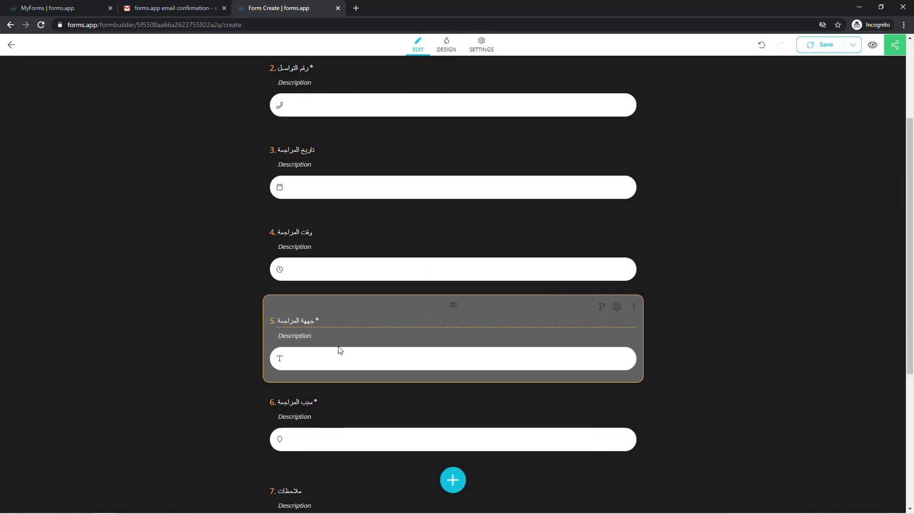
Step: Change the field type of question 6 ("سبب المراجعة") from Address to Short Text
click(367, 412)
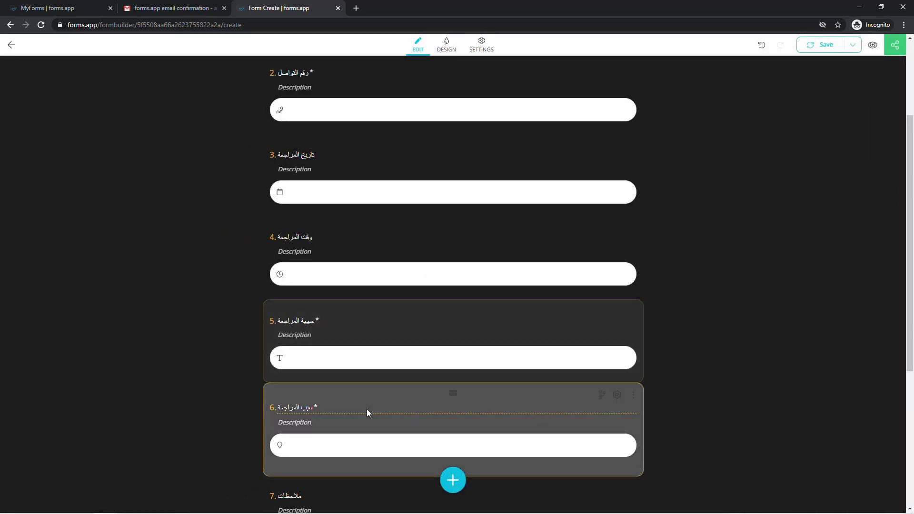
click(617, 395)
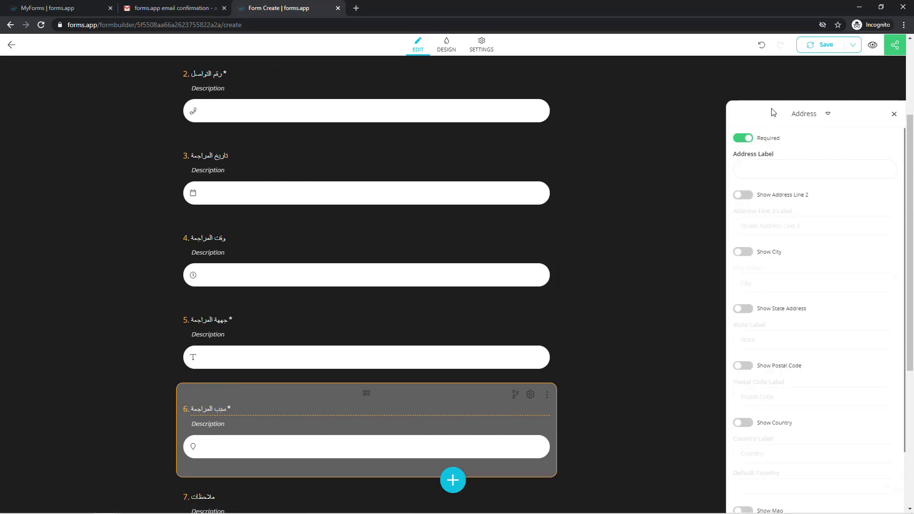
click(698, 318)
scroll(697, 319, up, 2)
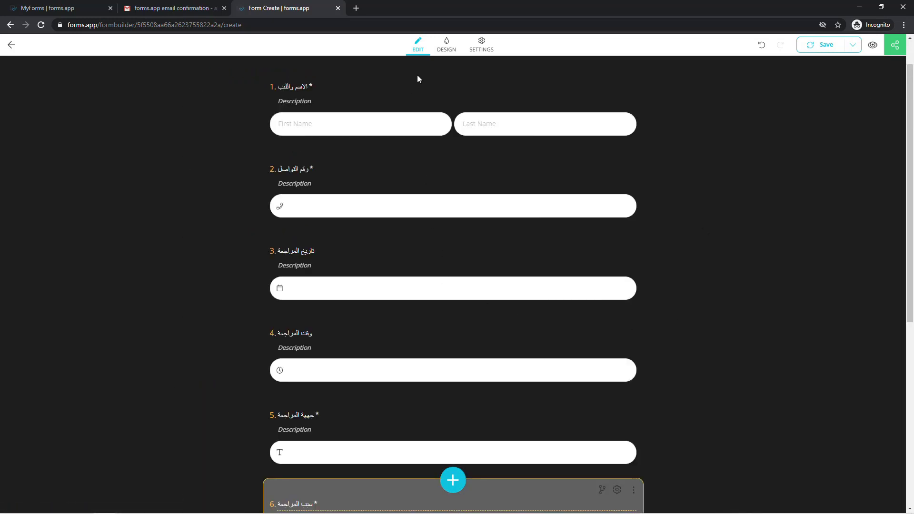
Step: Try the forms.app and Lavalamp themes on the form and apply the Fish theme
click(445, 48)
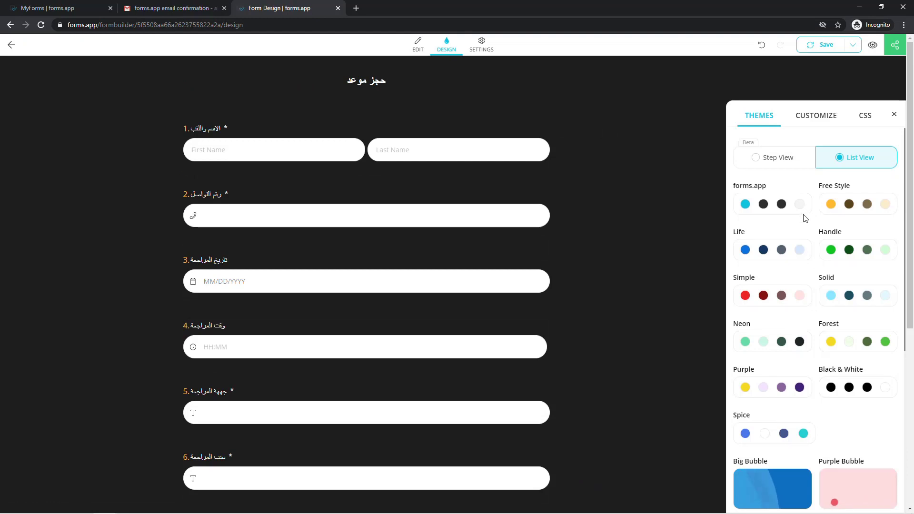
click(786, 211)
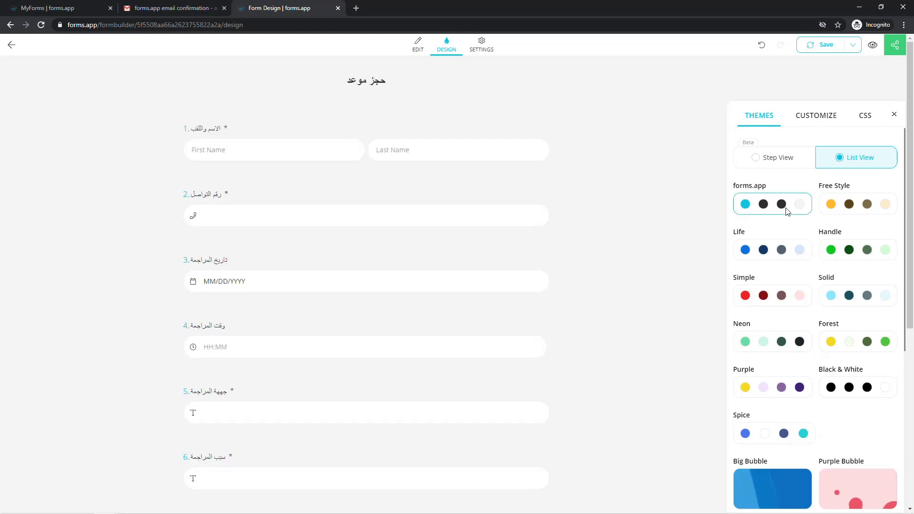
scroll(786, 210, down, 5)
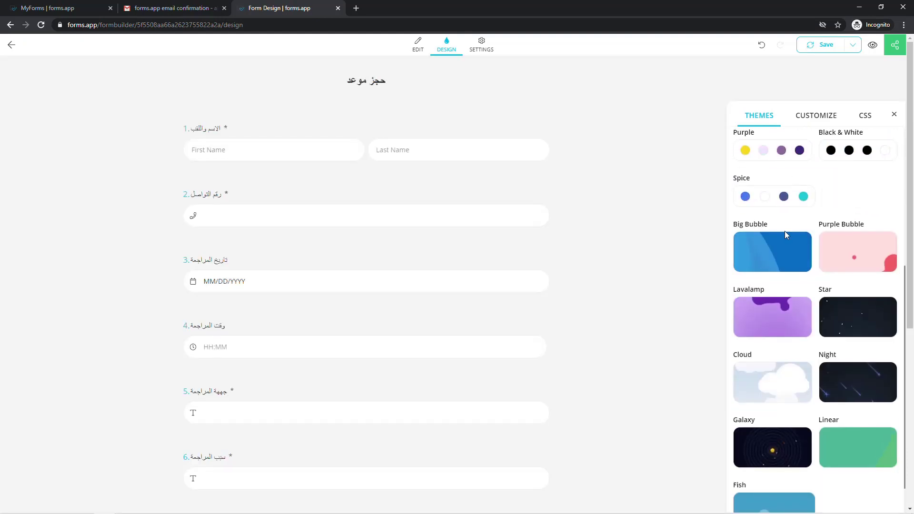
click(775, 323)
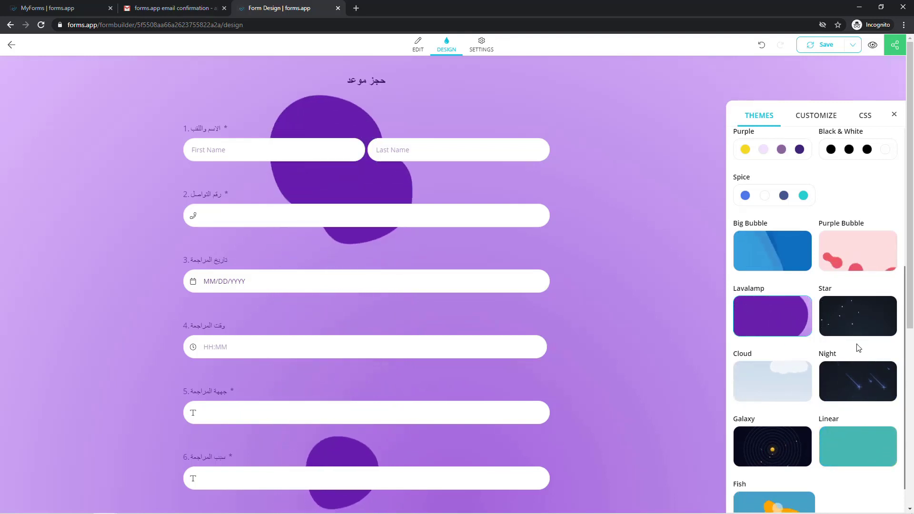
scroll(786, 472, down, 1)
click(786, 472)
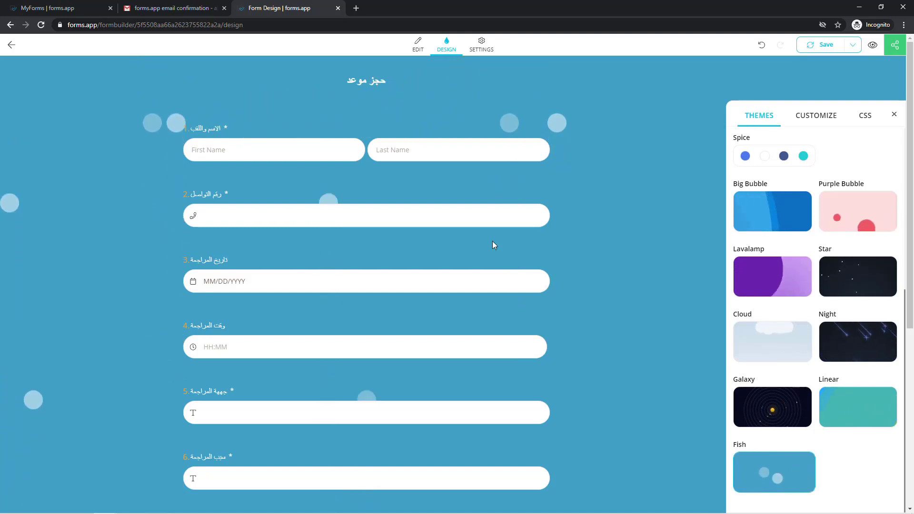
Step: Enable the form's quota settings and set the maximum answer count to 20
click(481, 46)
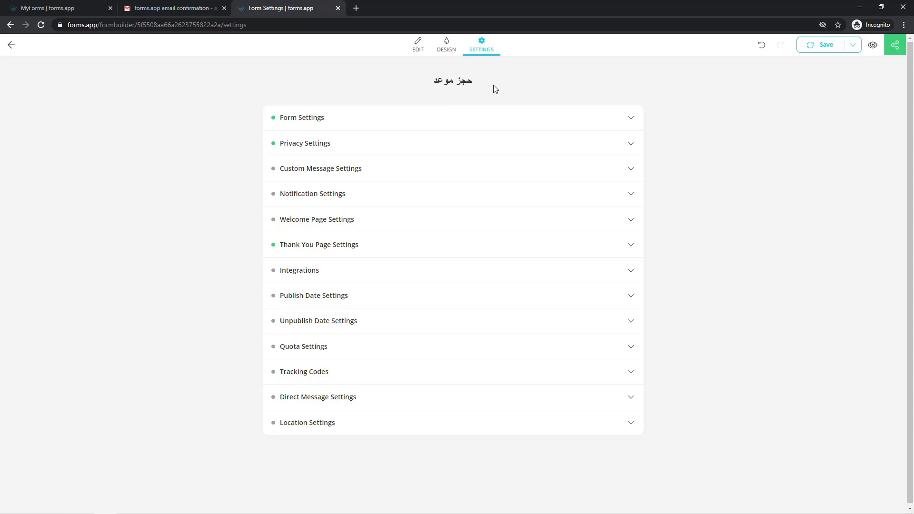
click(331, 351)
click(280, 377)
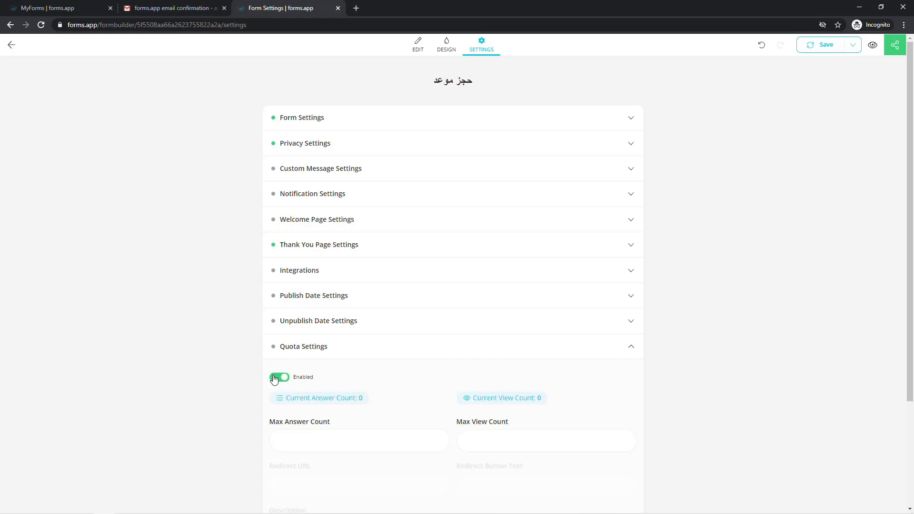
scroll(356, 345, down, 2)
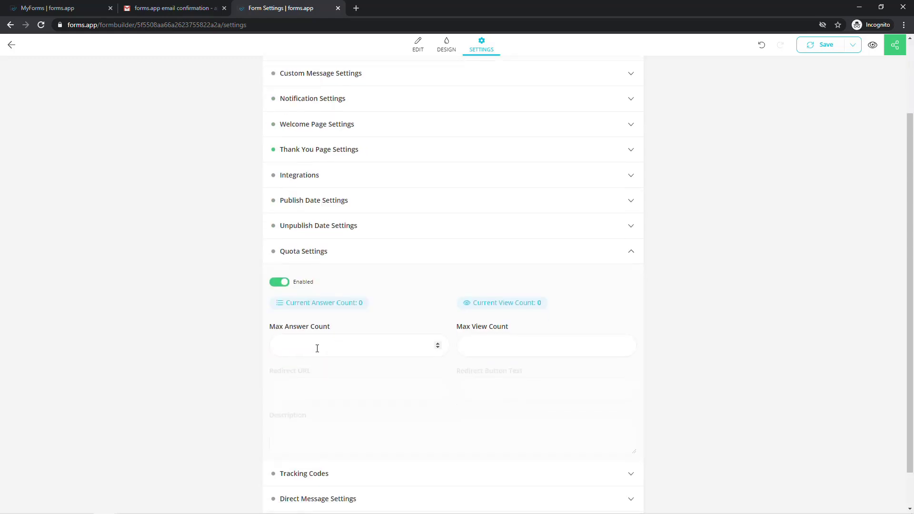
text(20)
scroll(205, 357, up, 2)
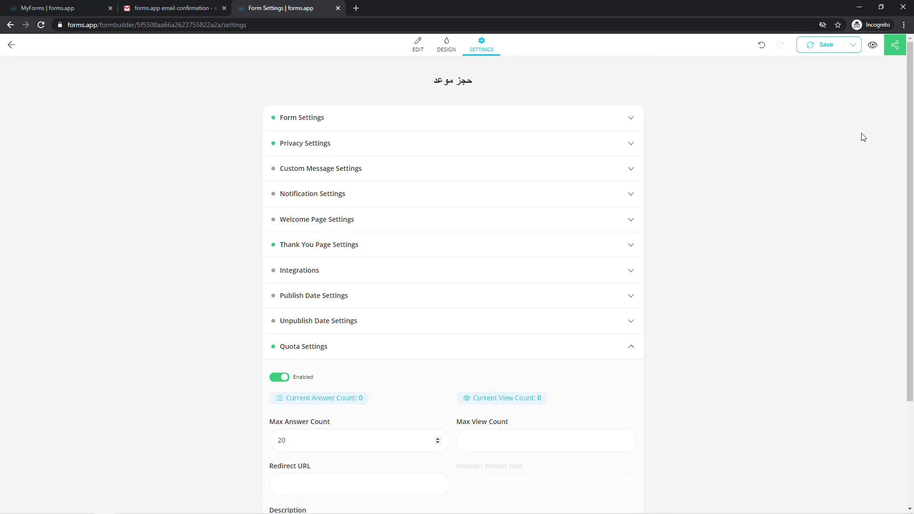
Step: Save the form and preview it in the tablet and phone layouts
click(829, 48)
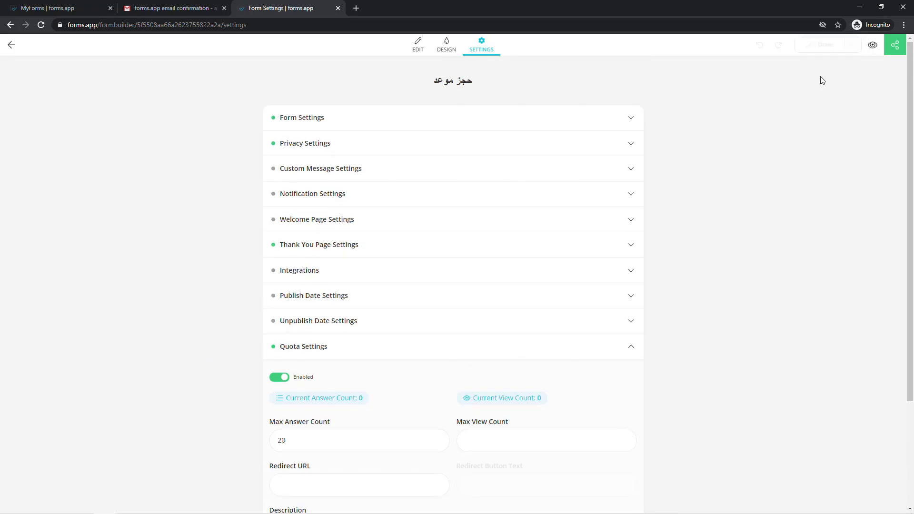
click(873, 45)
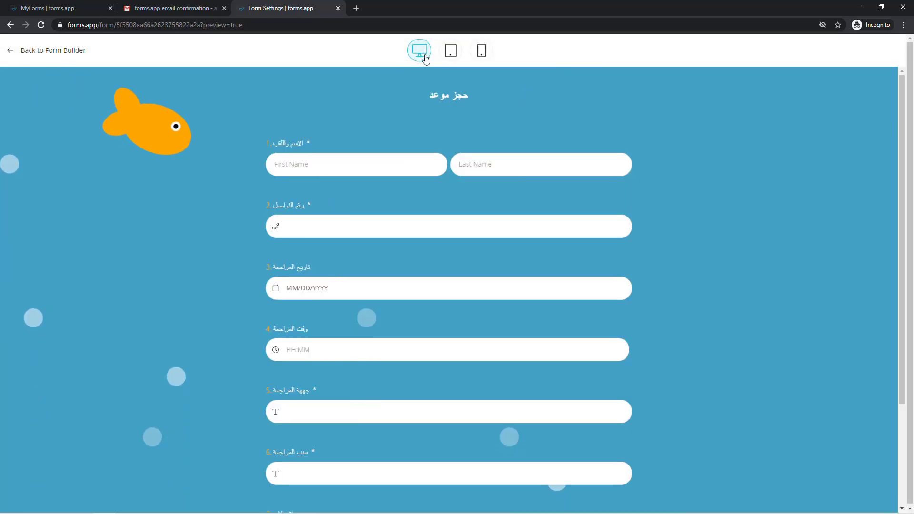
click(449, 51)
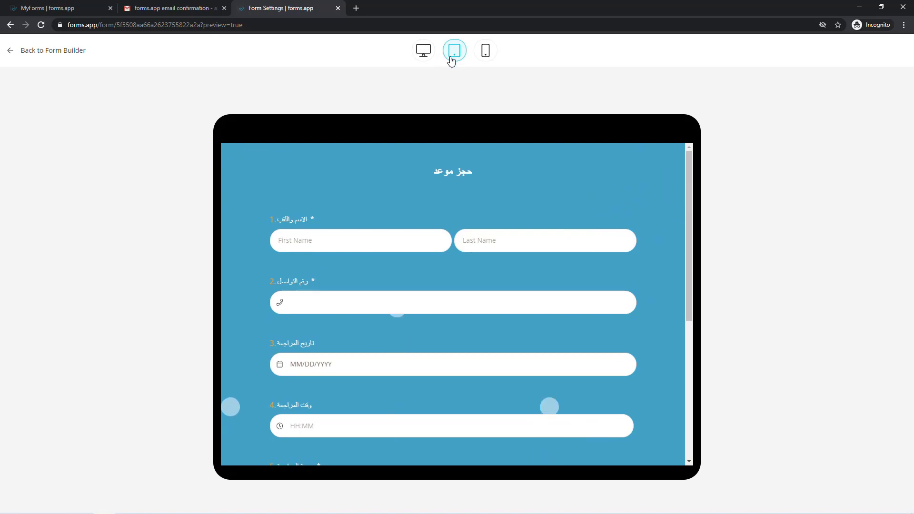
click(491, 57)
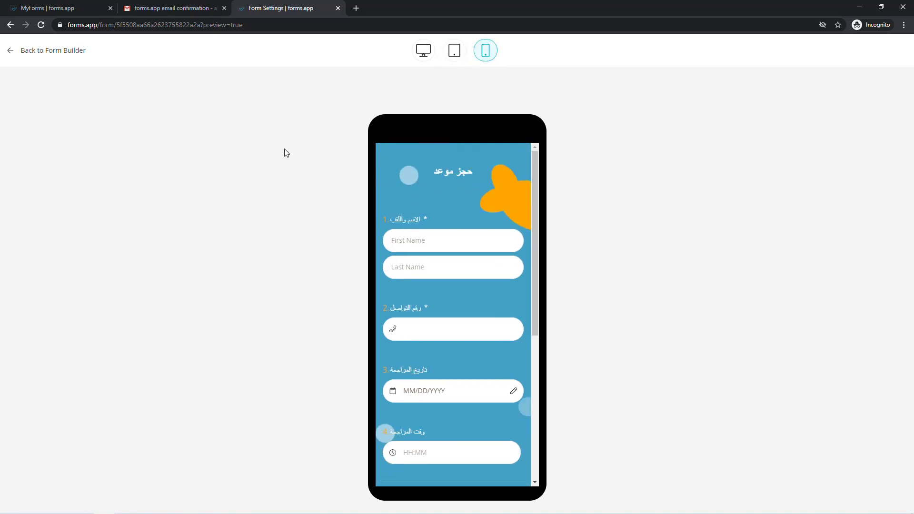
Step: Return from the preview to the form builder and open the form's sharing options
click(13, 60)
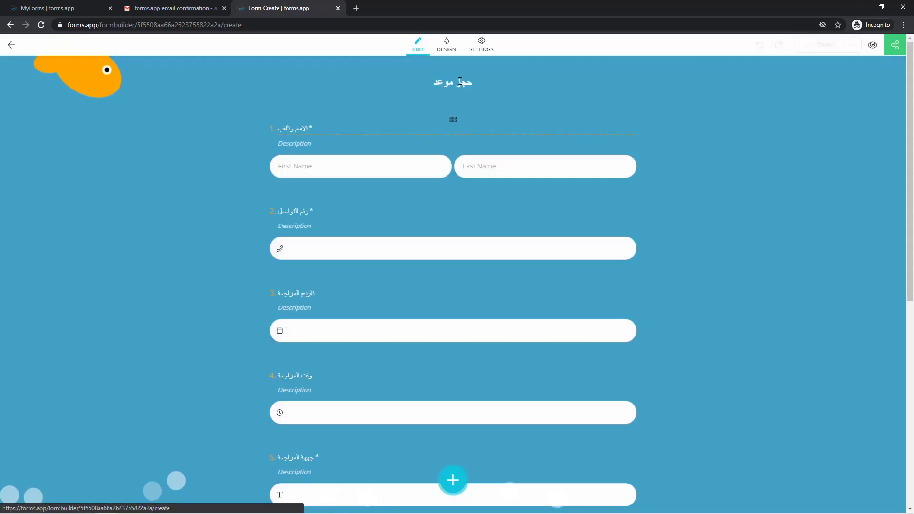
click(895, 47)
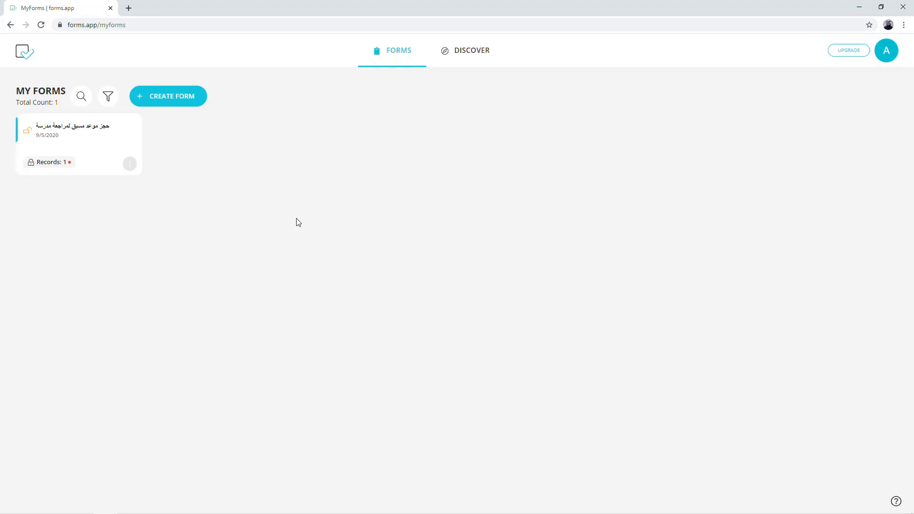
Step: Open the submitted records of the form "حجز موعد مسبق لمراجعة مدرسة" and look through the columns of the records table
click(53, 164)
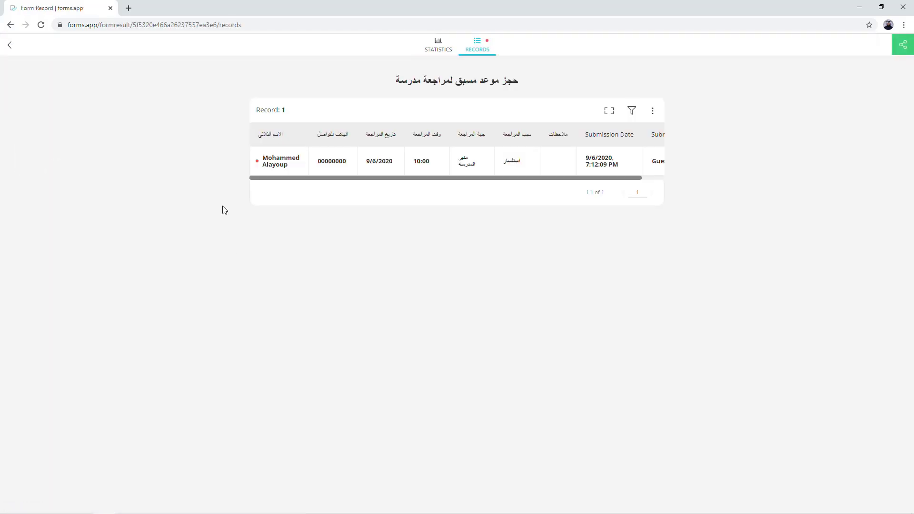
drag(336, 180, 359, 179)
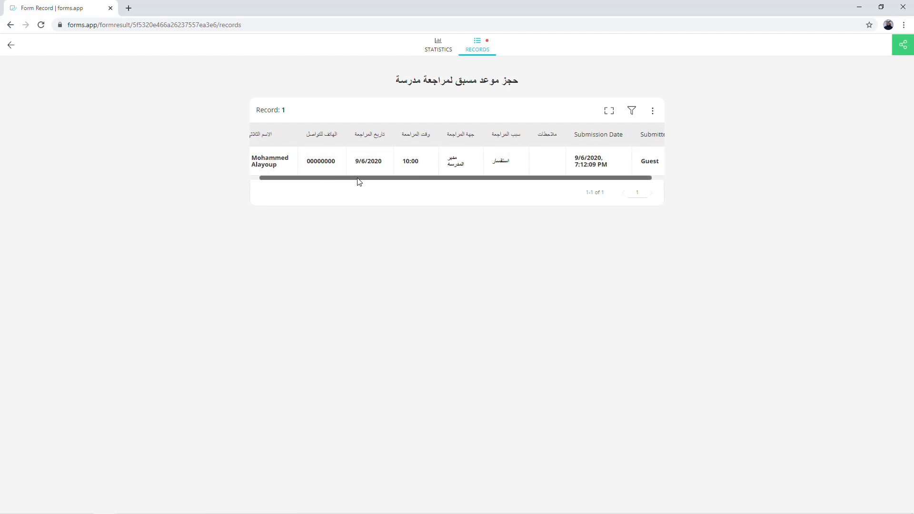
drag(549, 179, 448, 184)
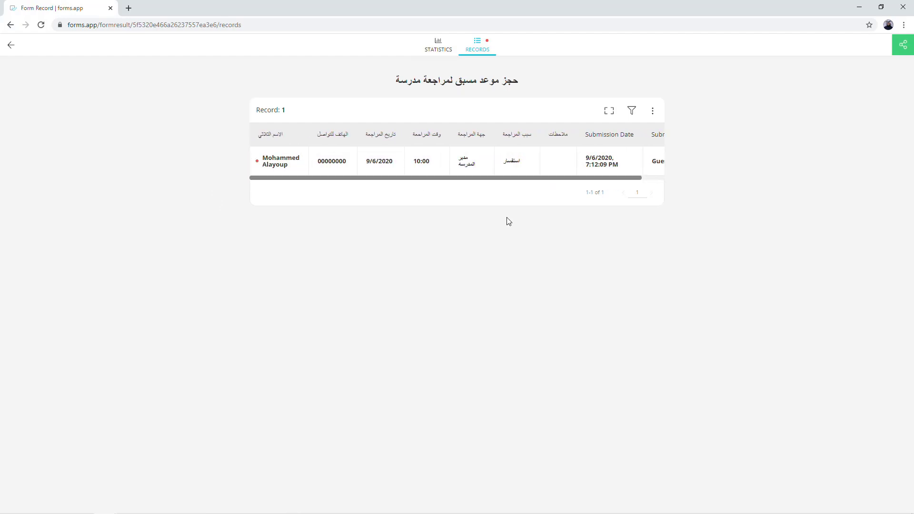